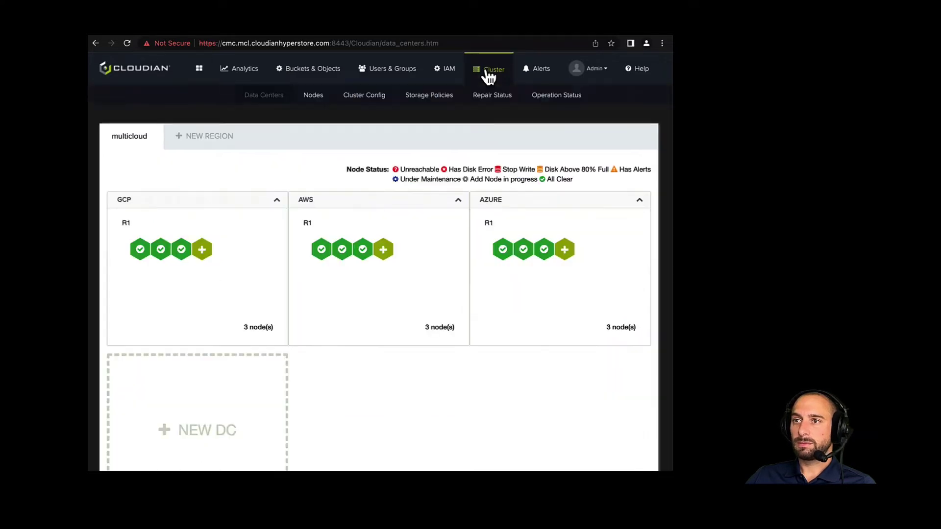
Step: Start a new storage policy in the cluster's storage policies and name it RF3-3DC
click(426, 102)
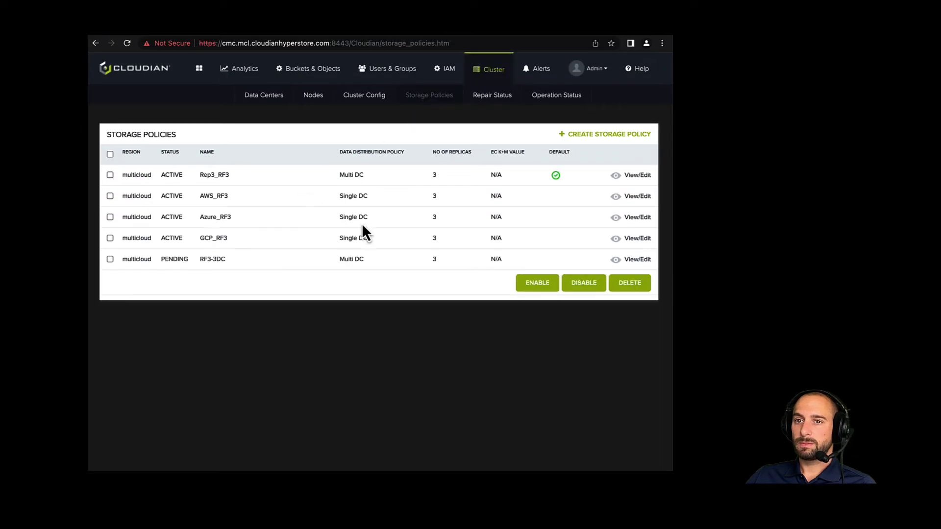
click(602, 136)
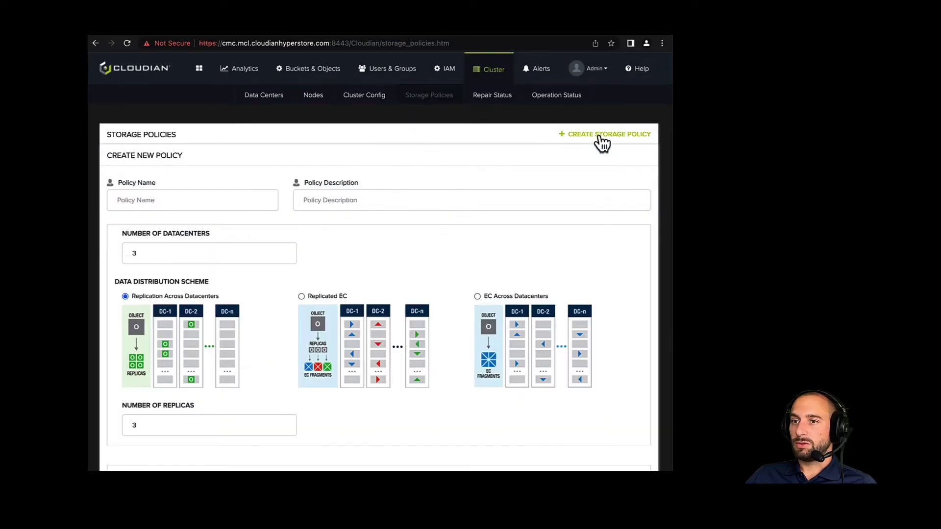
scroll(331, 265, down, 1)
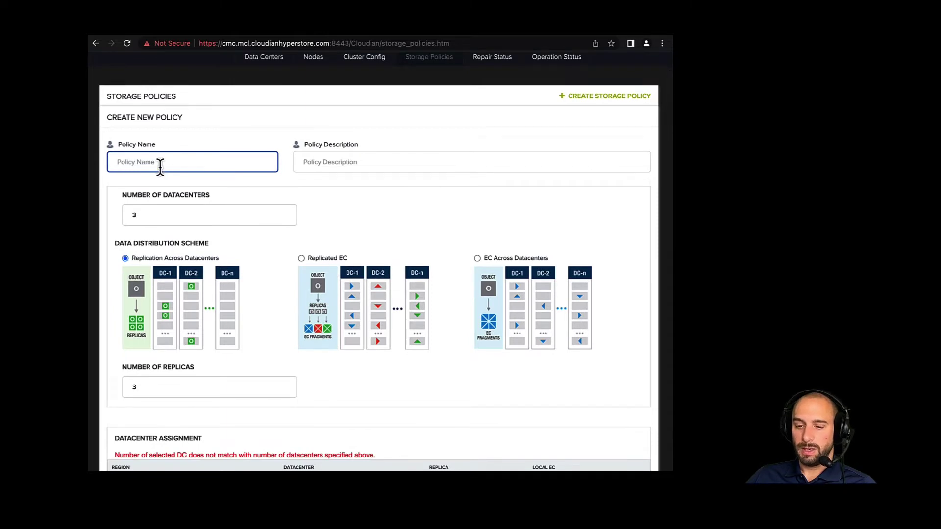
text(RF3-)
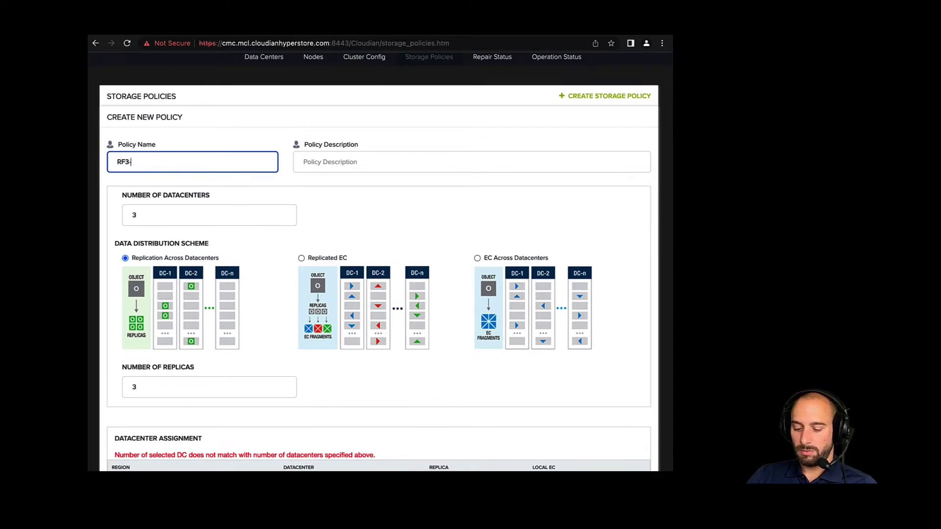
text(3DC)
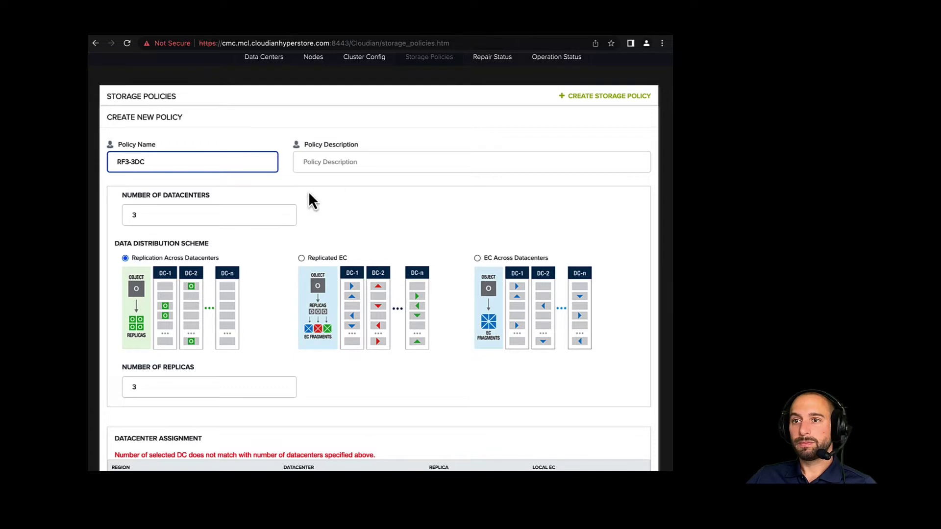
Step: Assign the new policy's three replicas to the AWS, GCP and AZURE datacenters, one replica in each
scroll(266, 235, down, 2)
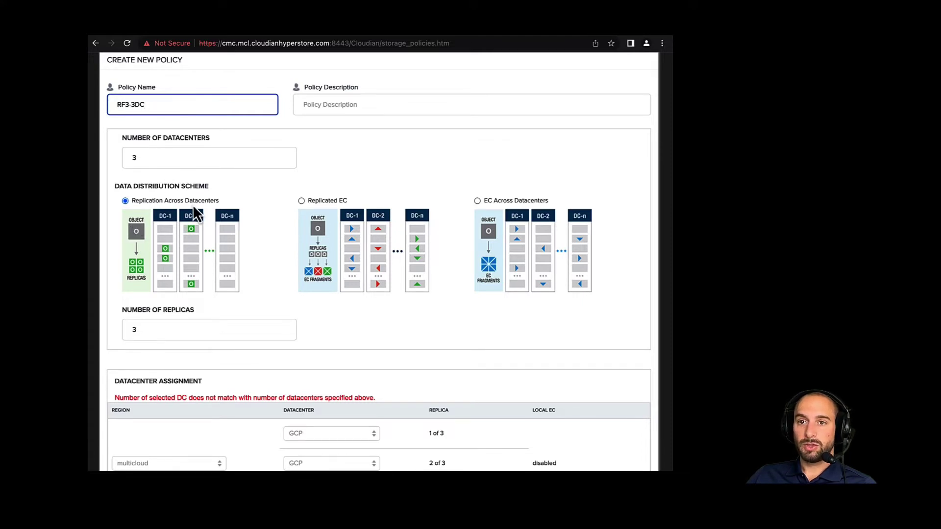
scroll(194, 208, down, 3)
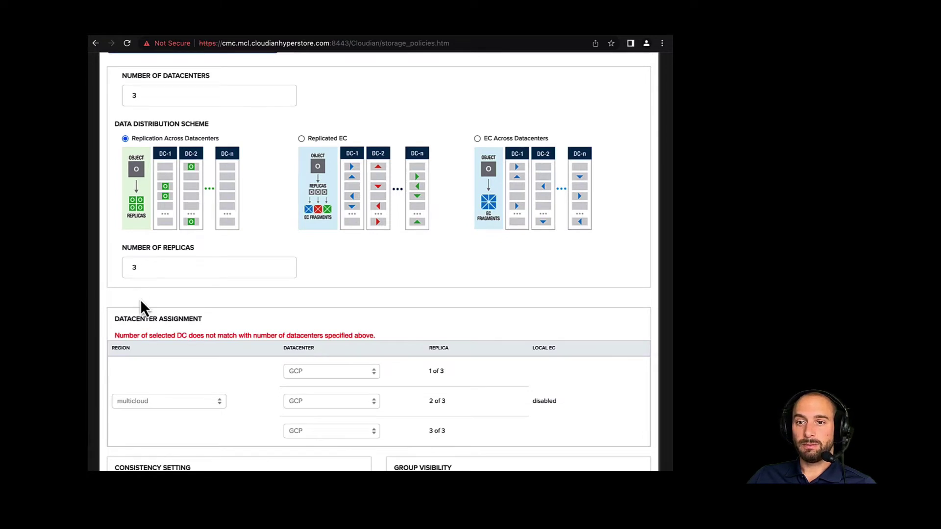
scroll(222, 308, down, 3)
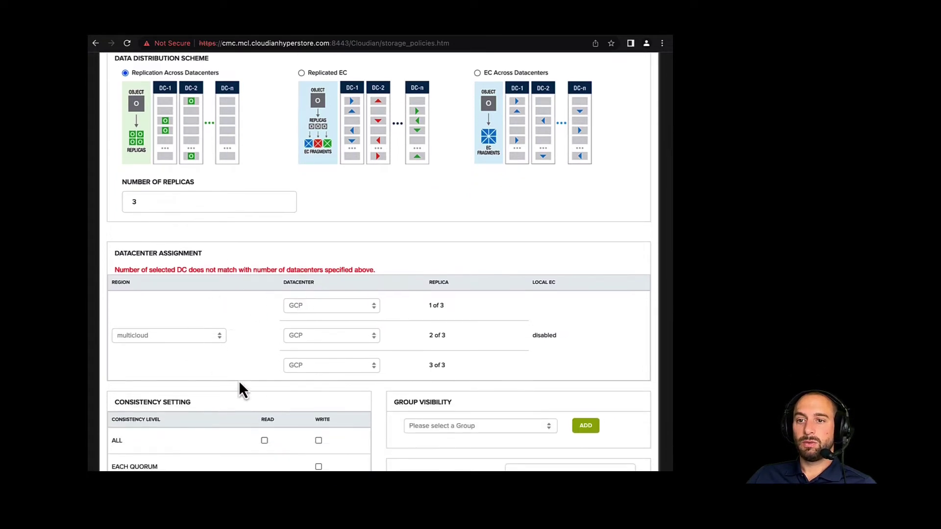
click(348, 310)
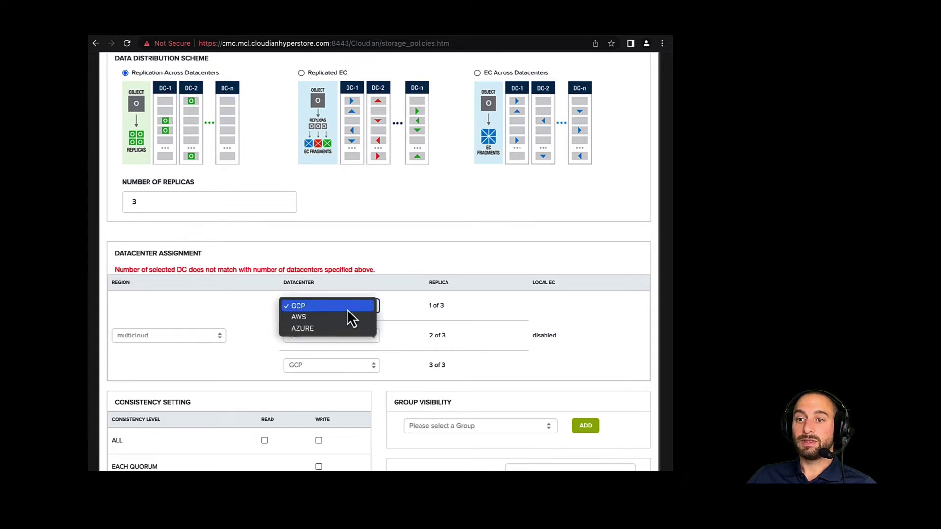
click(348, 318)
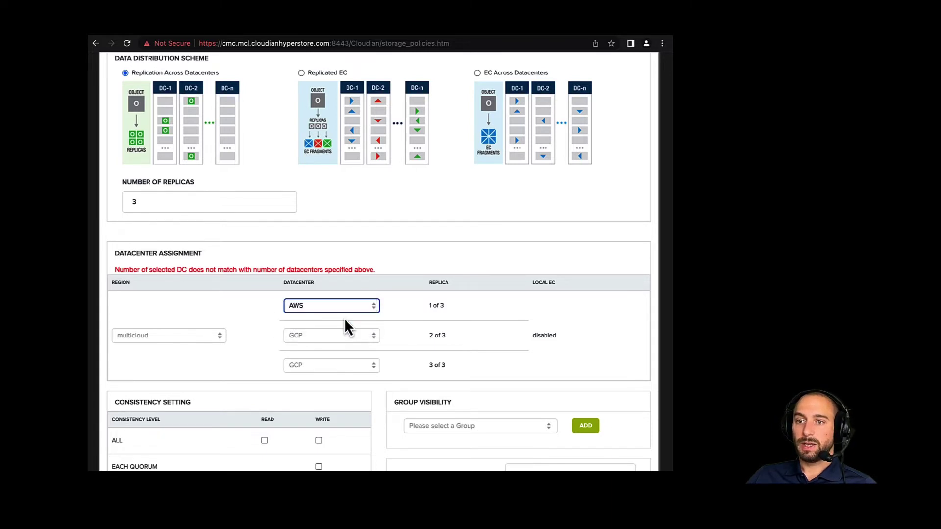
click(326, 336)
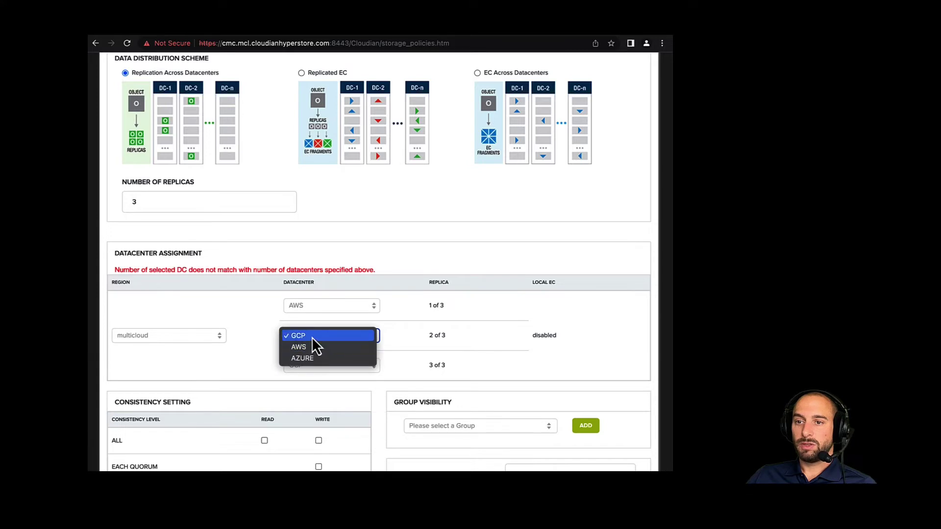
click(312, 335)
click(316, 366)
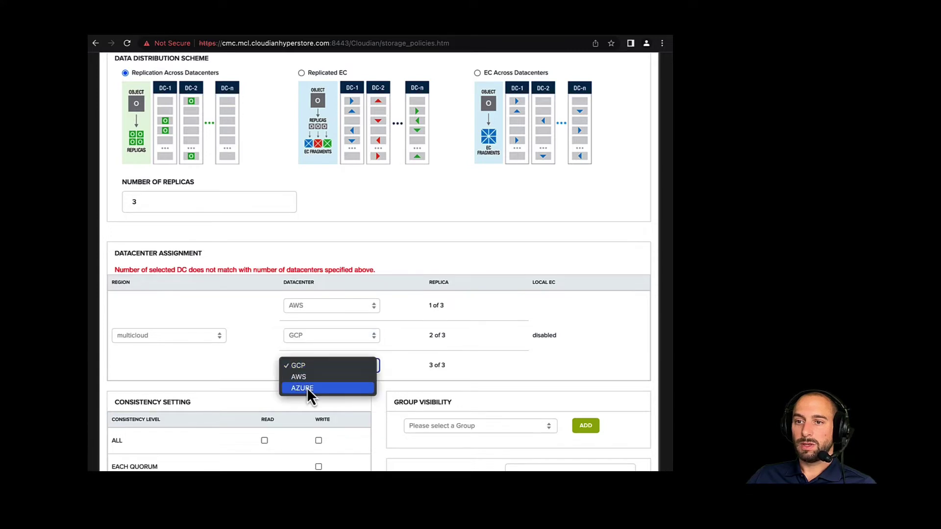
click(309, 387)
Step: Review the new policy's consistency, compression and encryption settings, and discard it without saving
scroll(410, 379, down, 3)
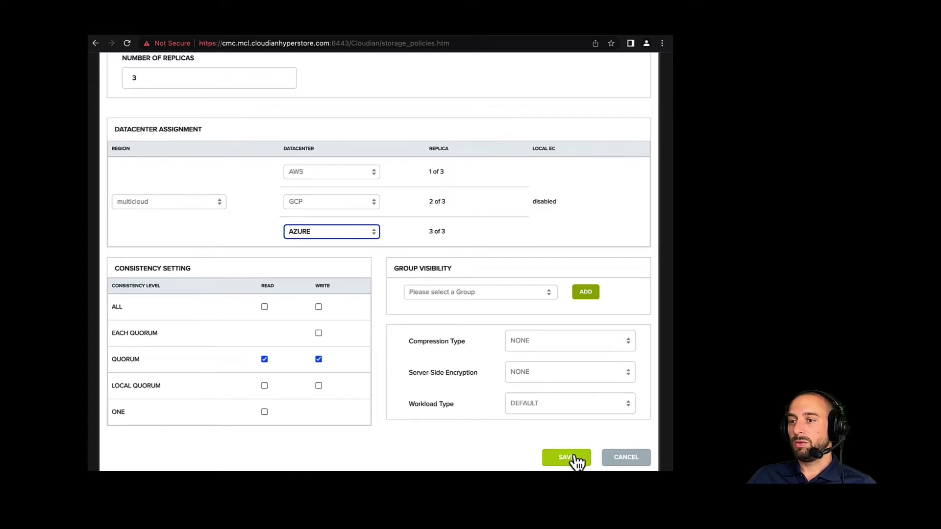
scroll(473, 446, down, 1)
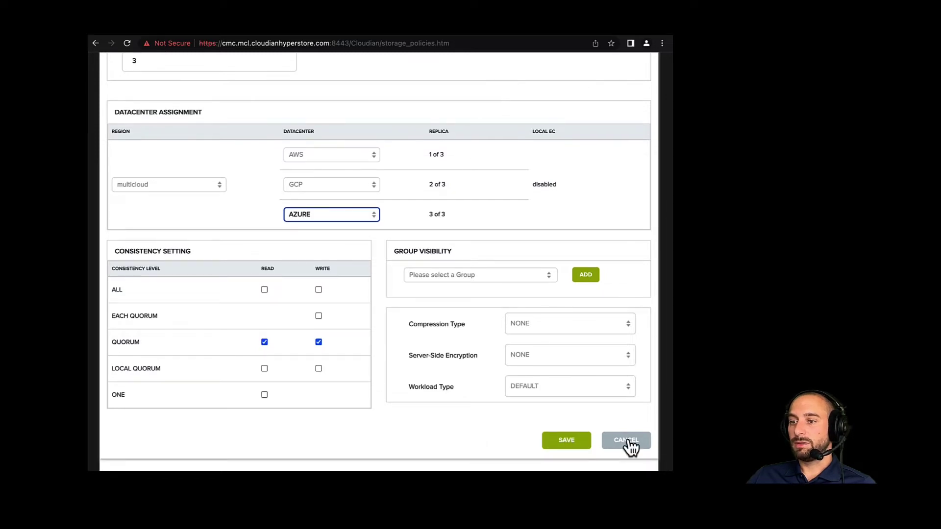
scroll(457, 444, down, 5)
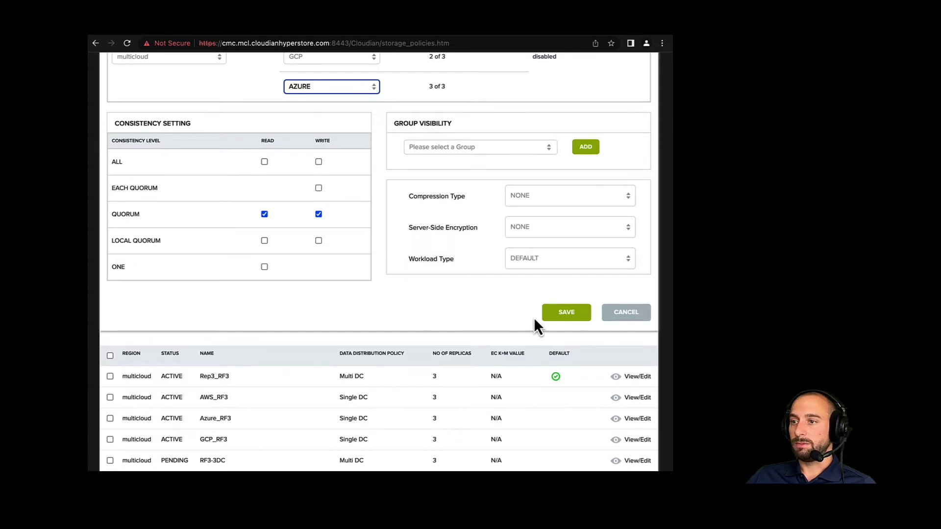
click(627, 318)
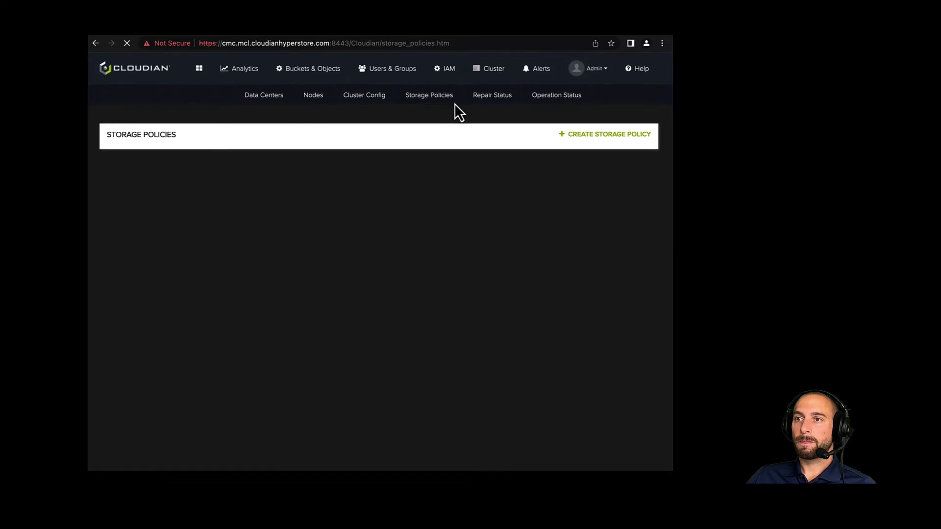
Step: List the users belonging to demogroup and open the user data of demouser1
click(374, 75)
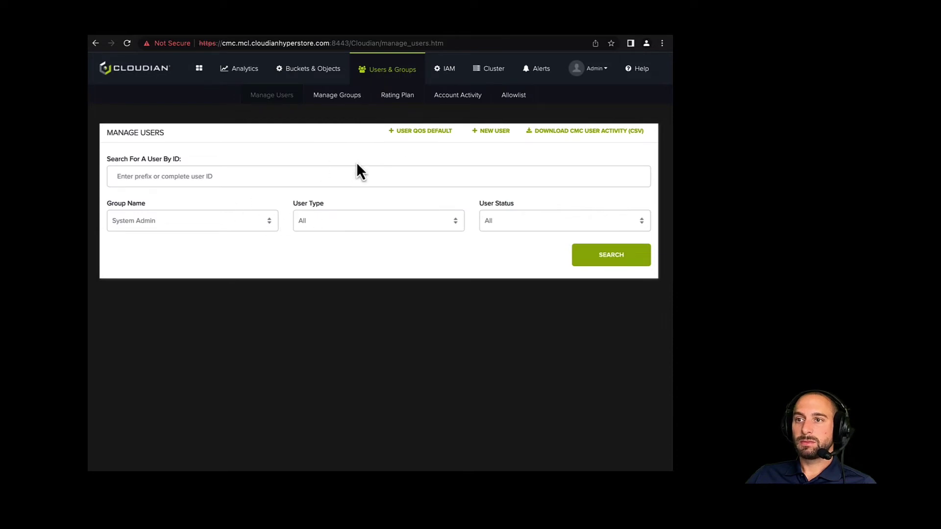
click(193, 225)
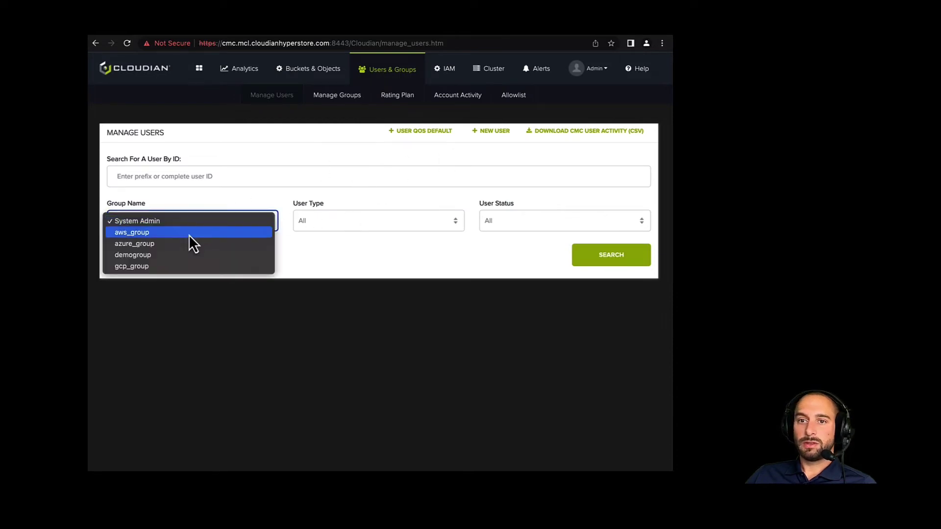
click(166, 255)
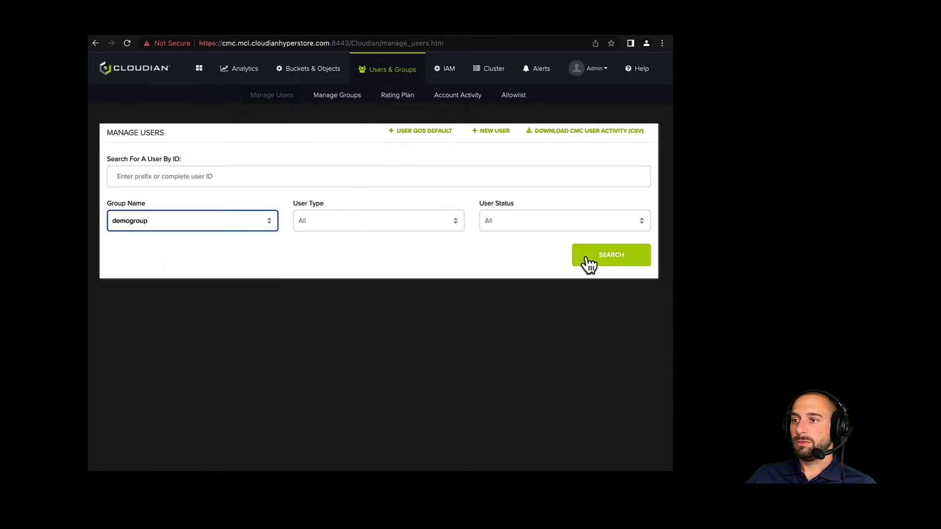
click(601, 256)
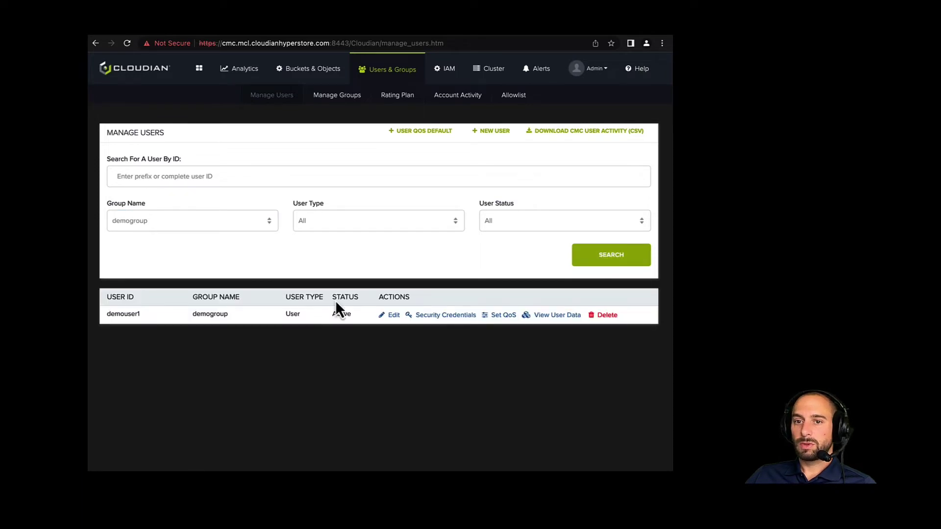
click(540, 319)
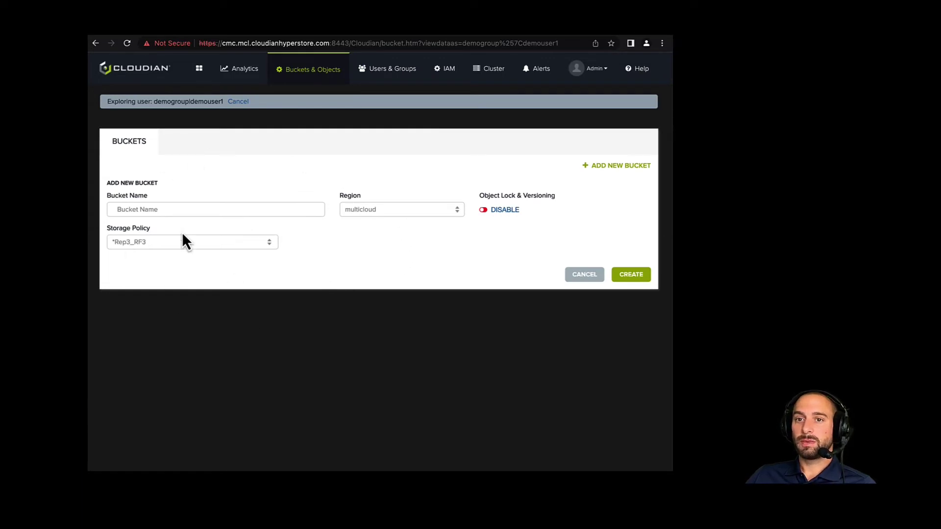
Step: Create a bucket named demobucket1 in the multicloud region with the default Rep3_RF3 storage policy
click(153, 211)
text(dem)
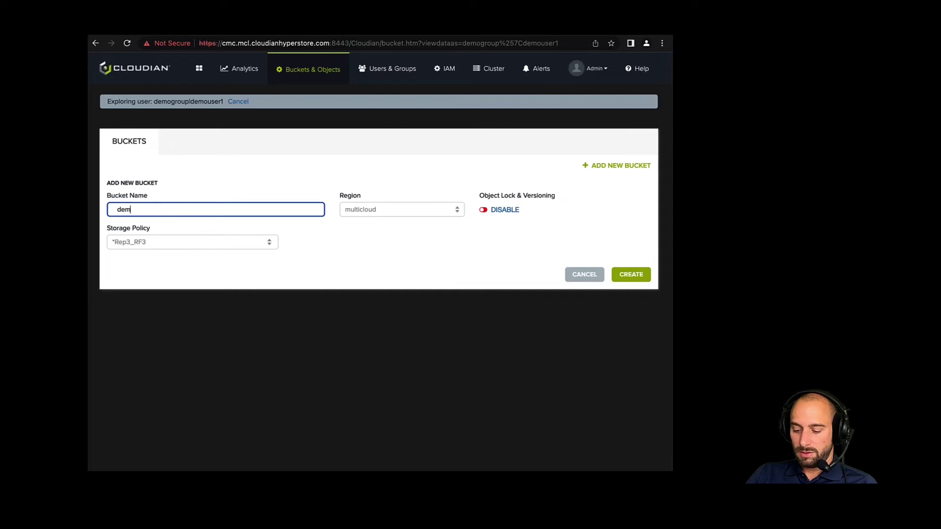
text(obucket)
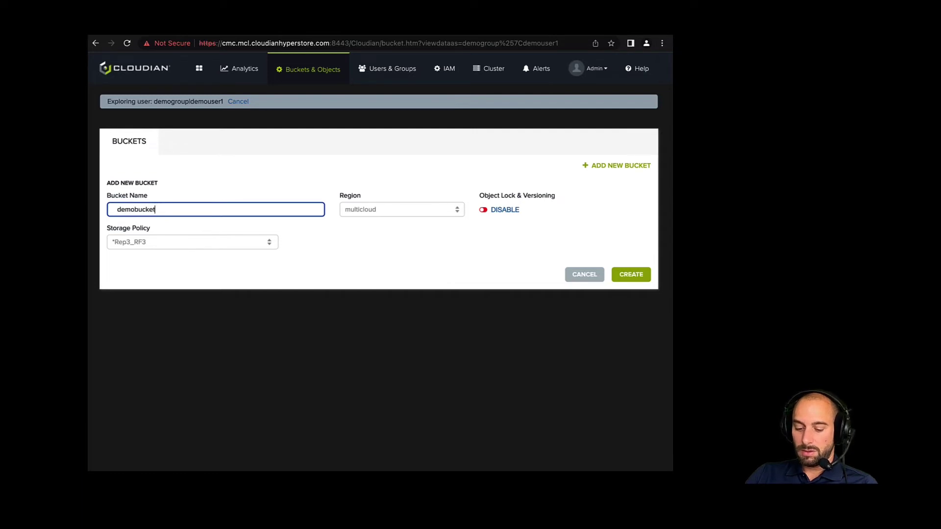
text(1)
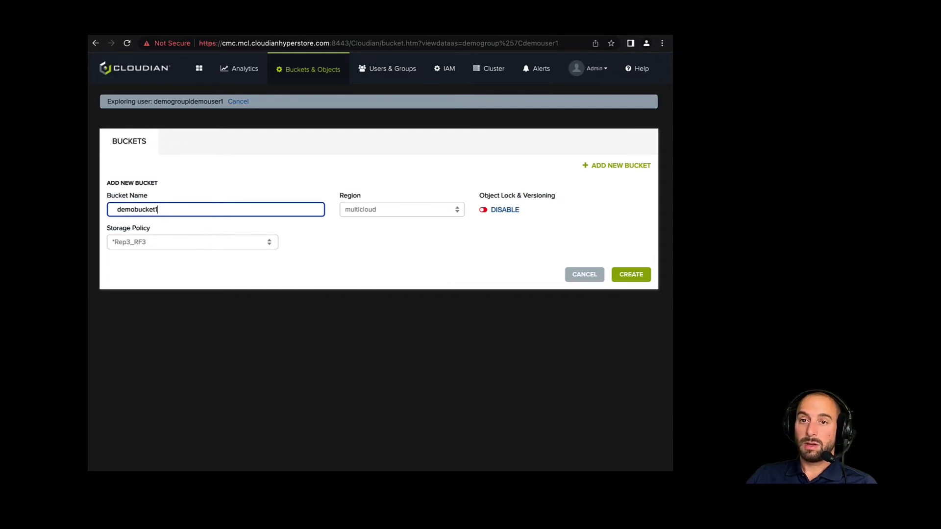
click(360, 210)
click(413, 209)
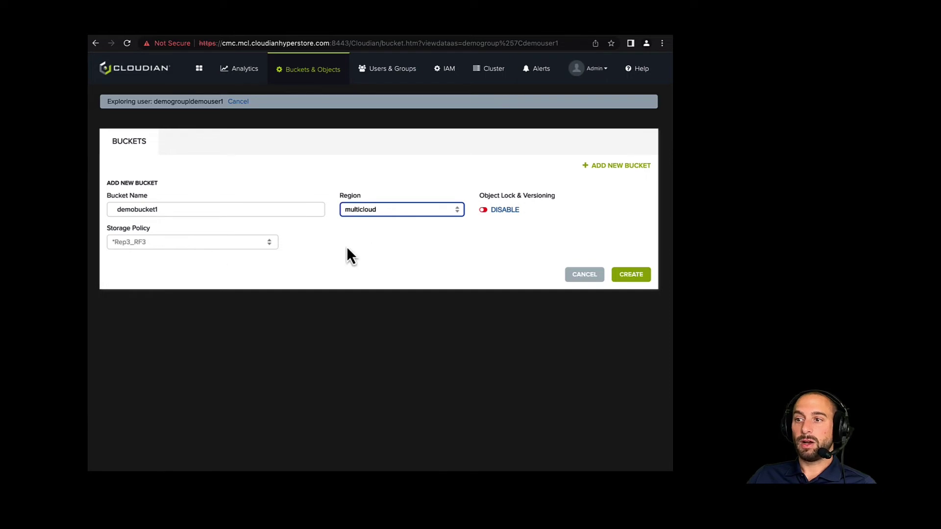
click(636, 274)
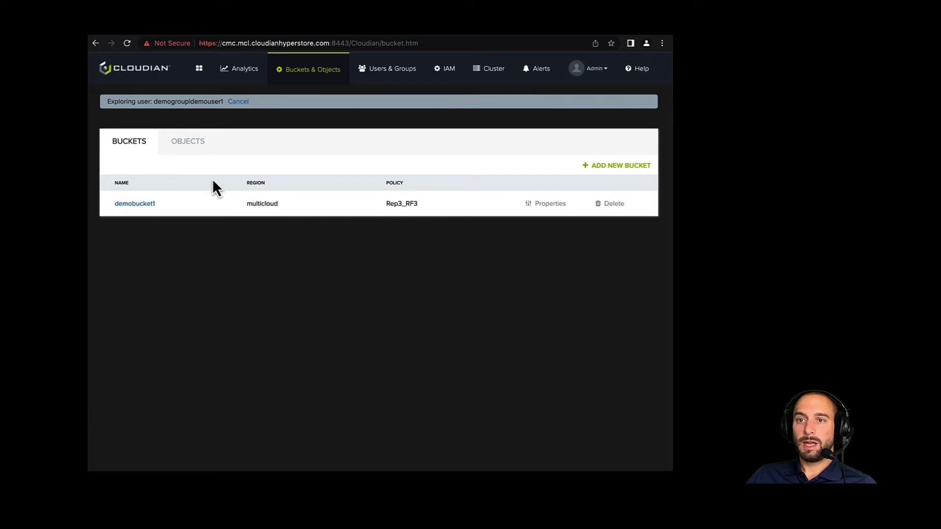
Step: Upload AdminAPI.pdf from the upload folder into demobucket1 and close the upload dialog
click(140, 207)
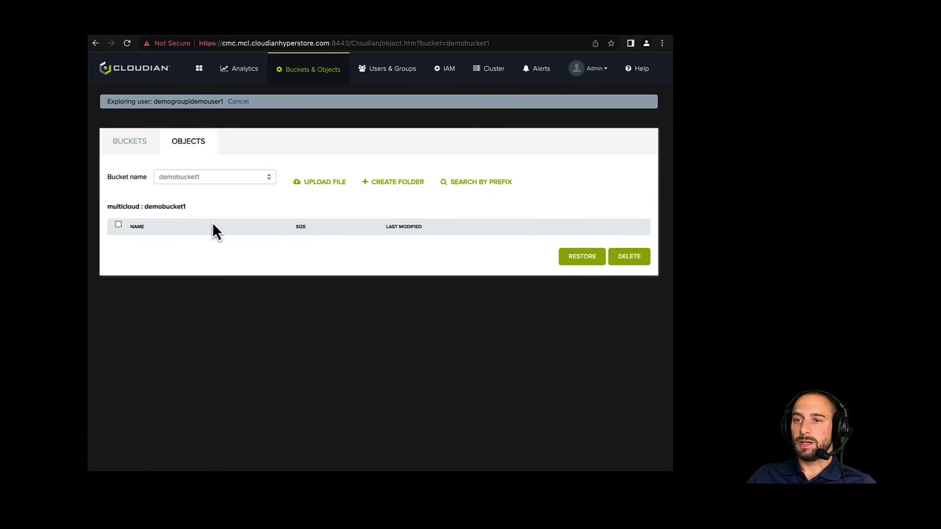
click(324, 187)
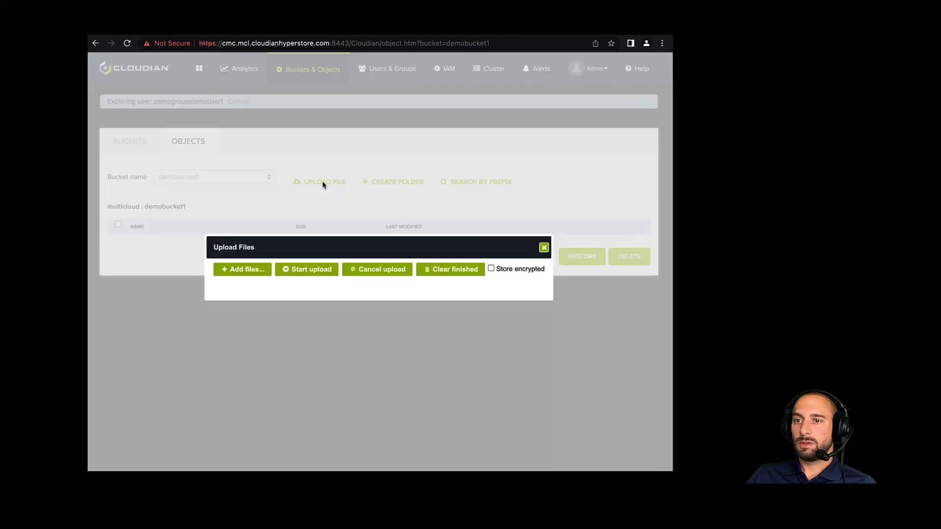
click(252, 271)
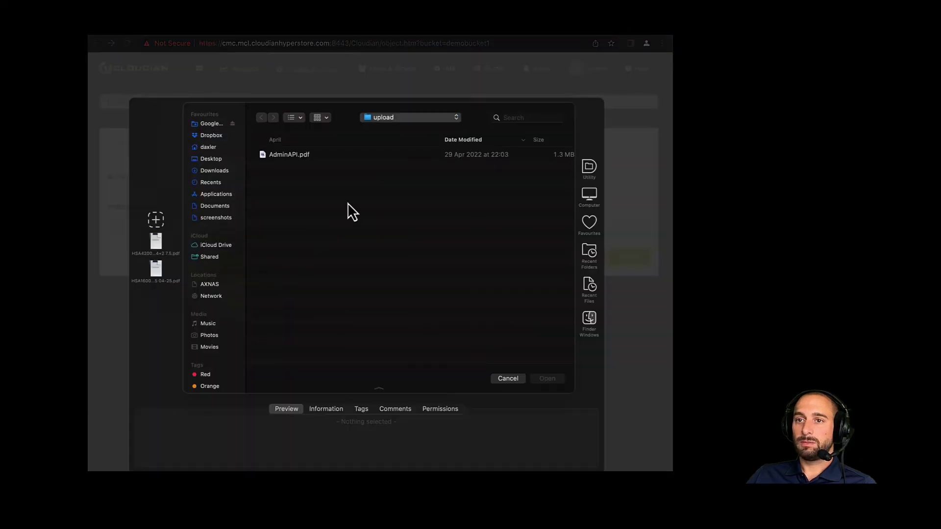
click(312, 156)
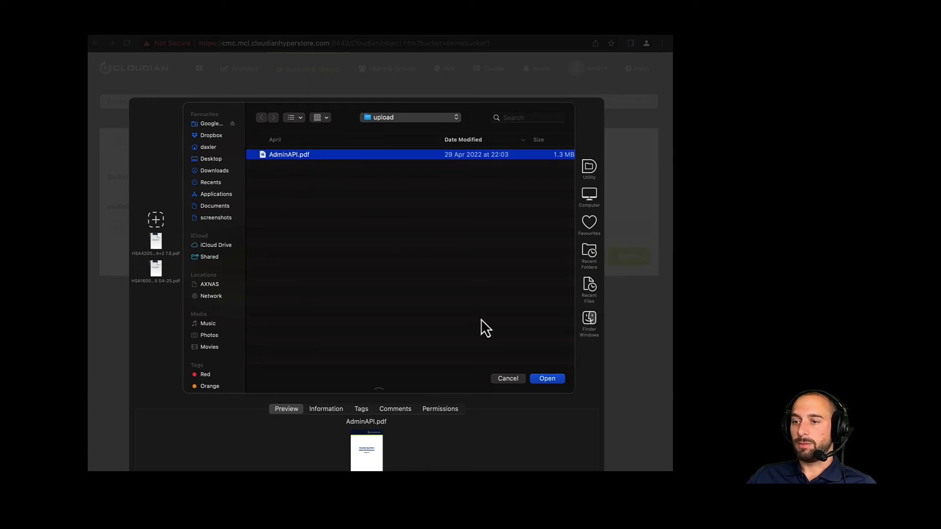
click(548, 380)
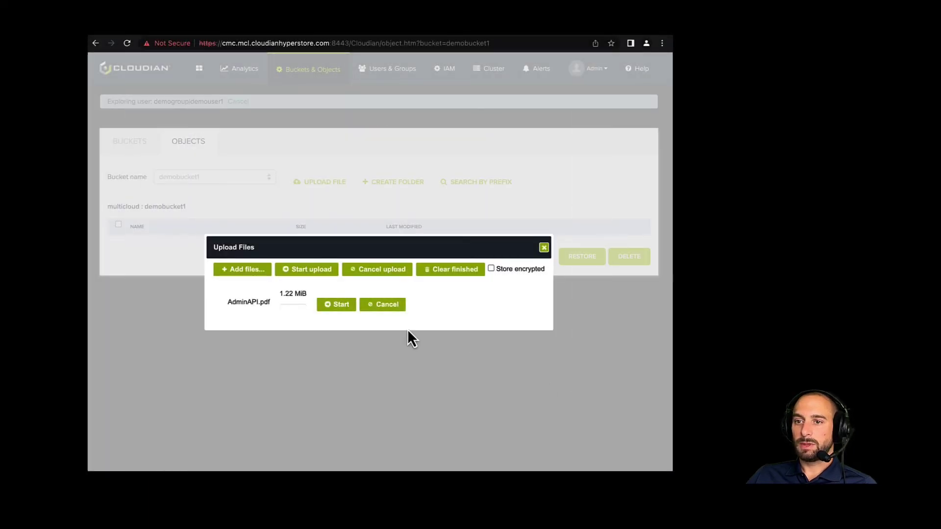
click(338, 306)
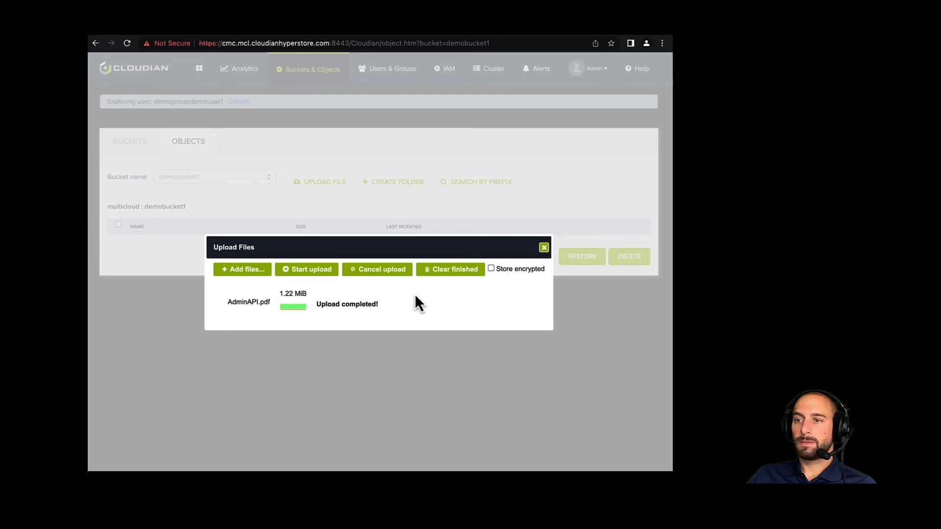
click(544, 249)
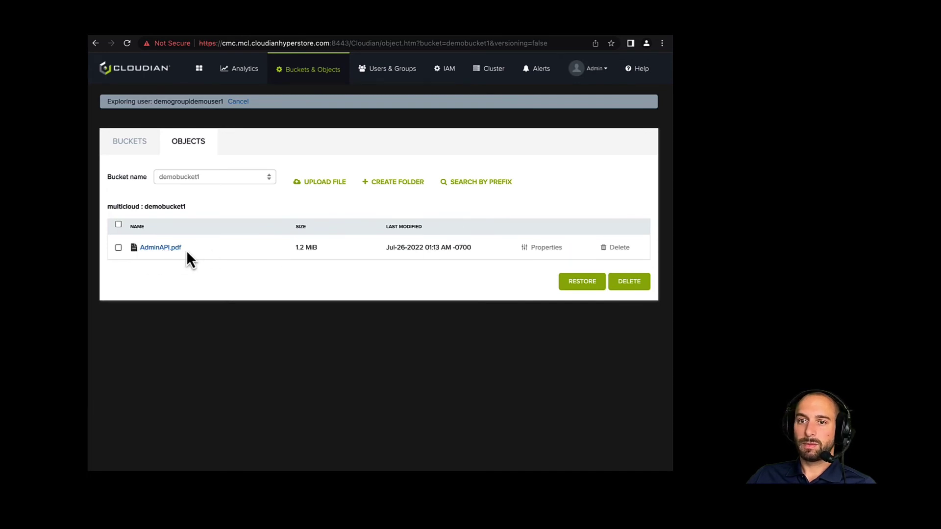
Step: Copy the name of the uploaded object and find AdminAPI.pdf in demobucket1 with the analytics Object Locator
triple_click(127, 253)
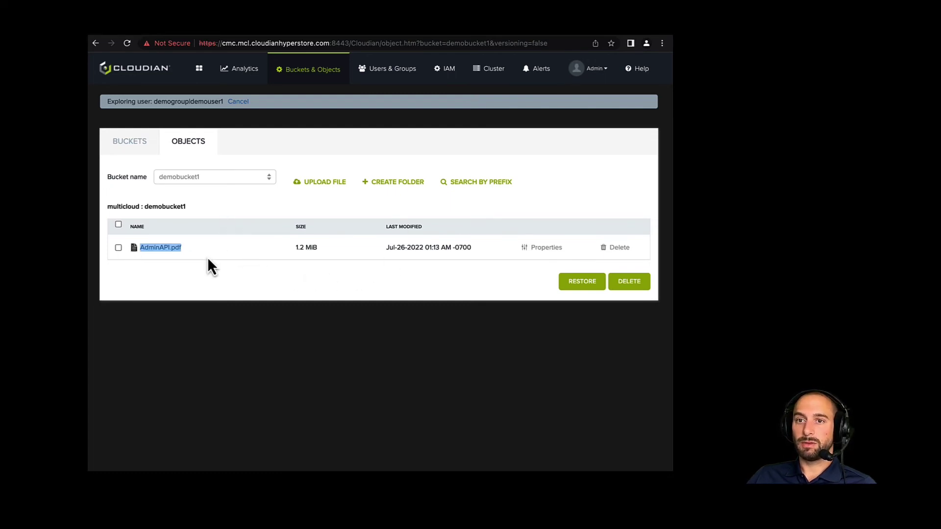
click(231, 71)
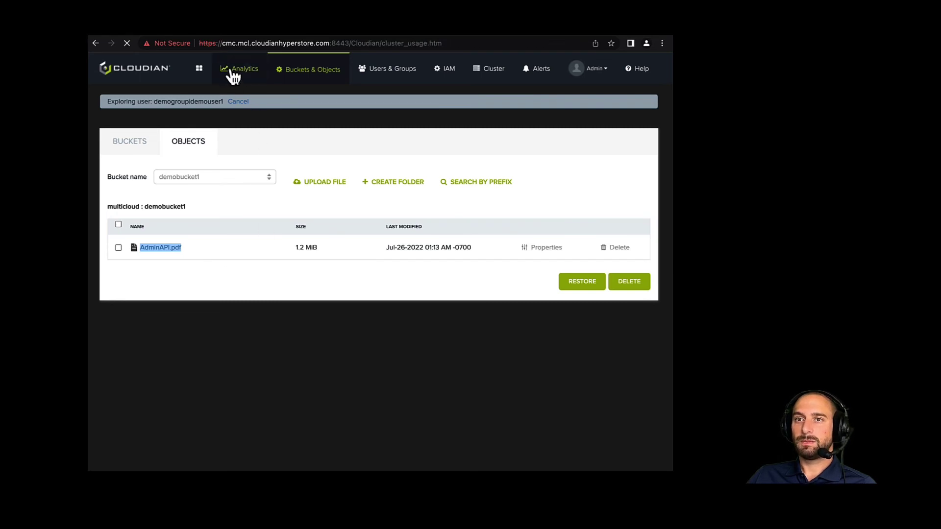
click(425, 98)
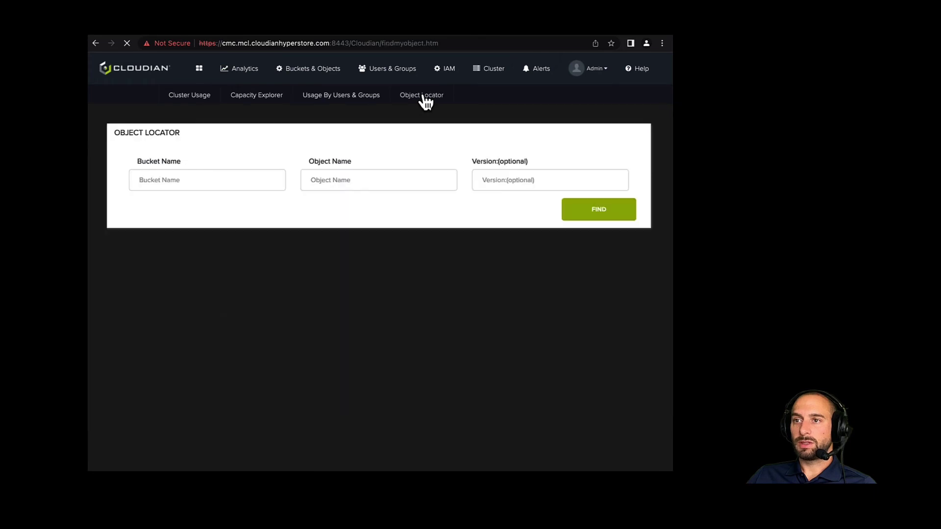
click(222, 182)
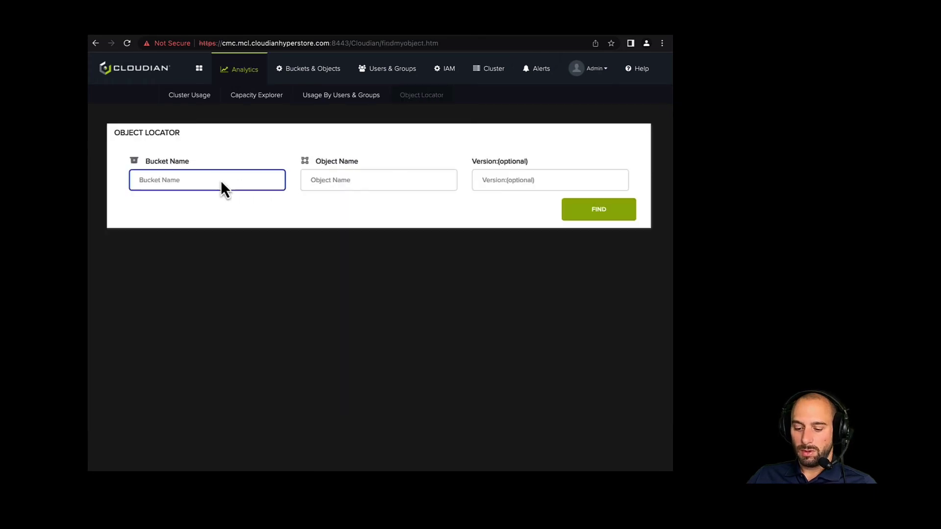
text(demo)
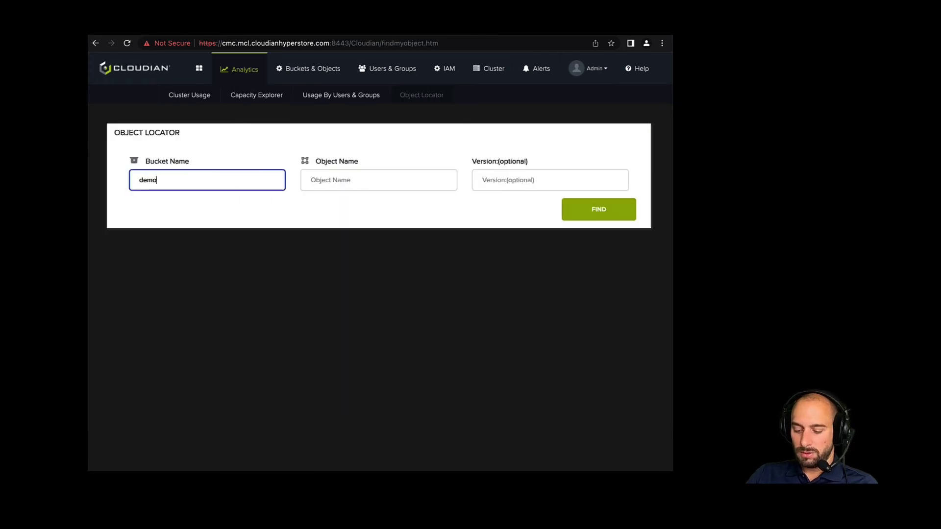
text(bucket1)
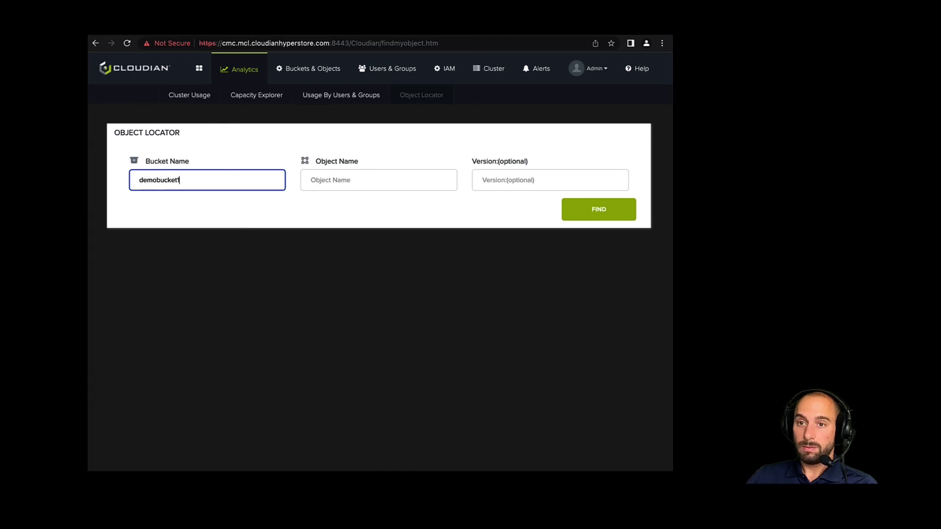
click(351, 180)
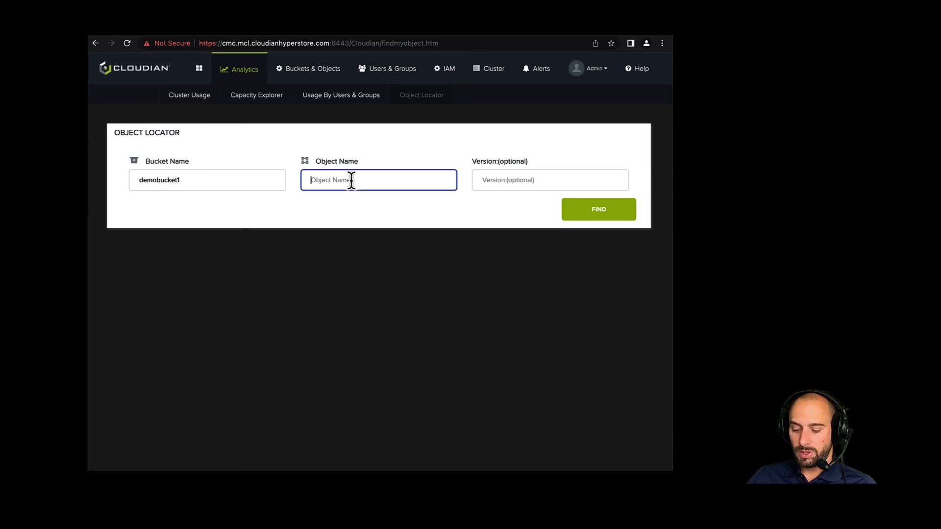
text(AdminAPI.pdf)
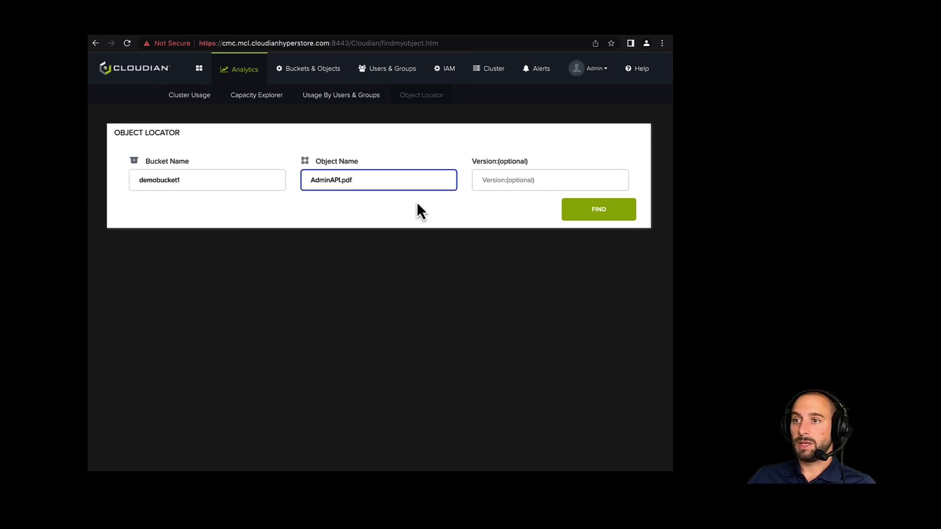
click(604, 210)
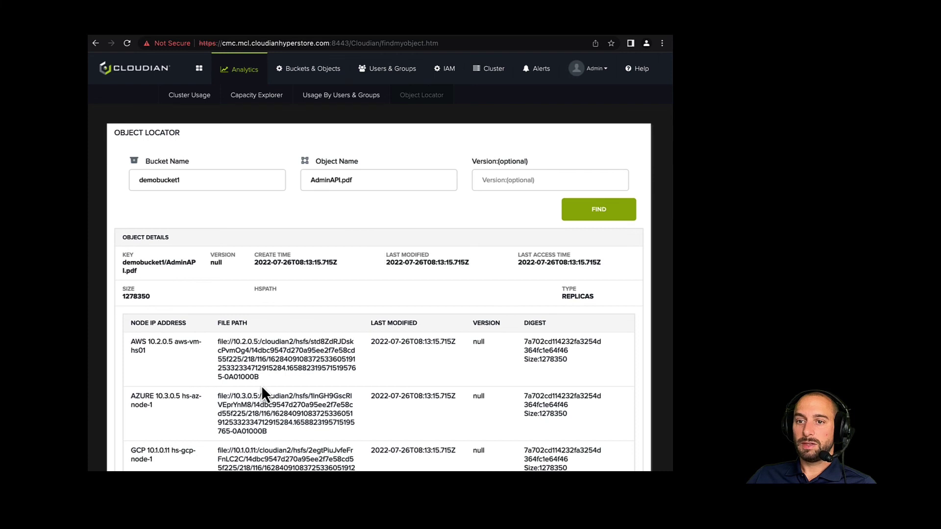
Step: Examine the node address of each AdminAPI.pdf replica in the object details, highlighting the cloud provider names
scroll(261, 385, down, 2)
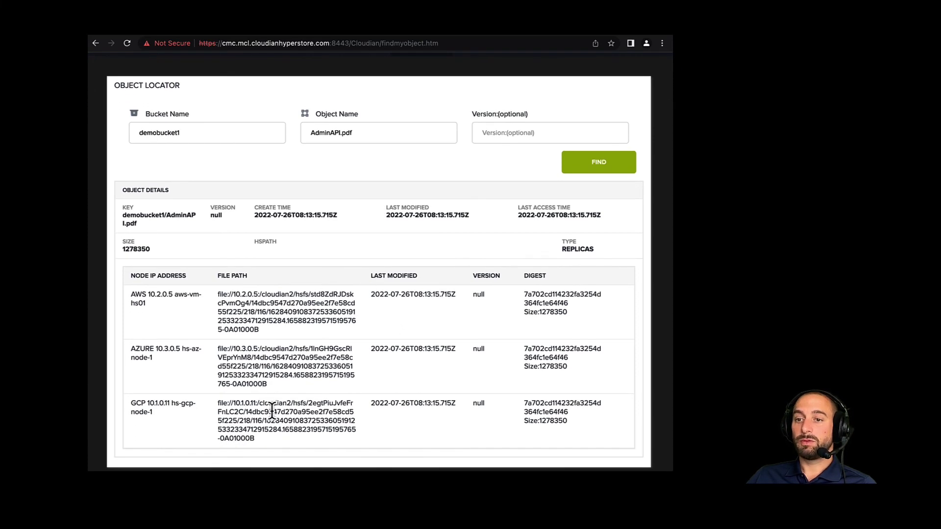
double_click(134, 296)
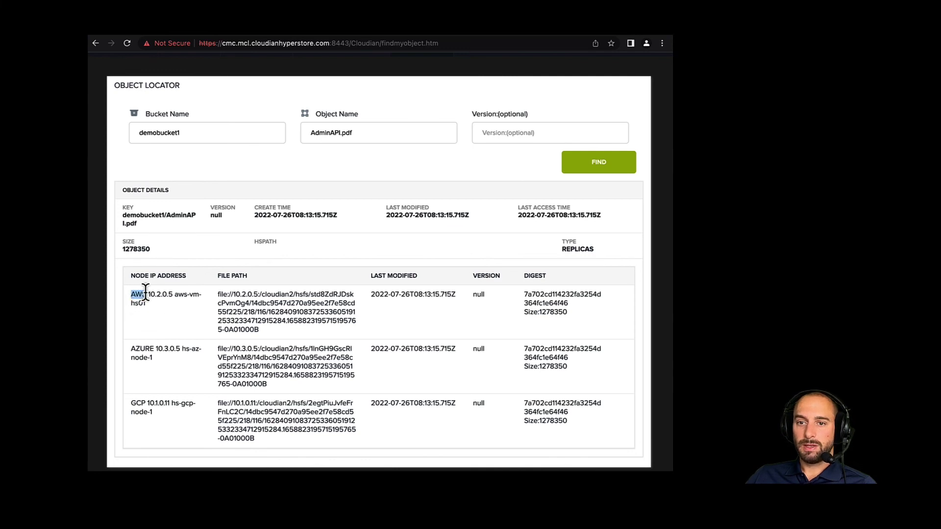
click(156, 345)
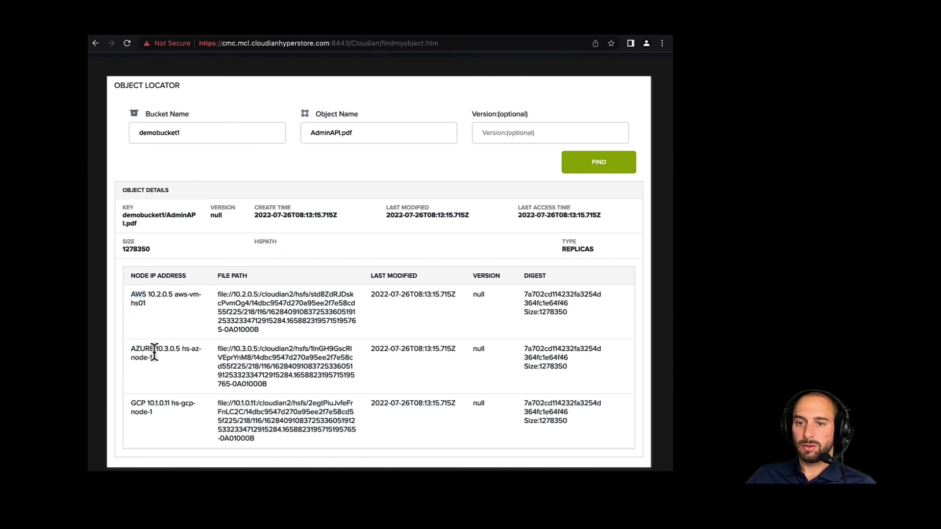
double_click(137, 404)
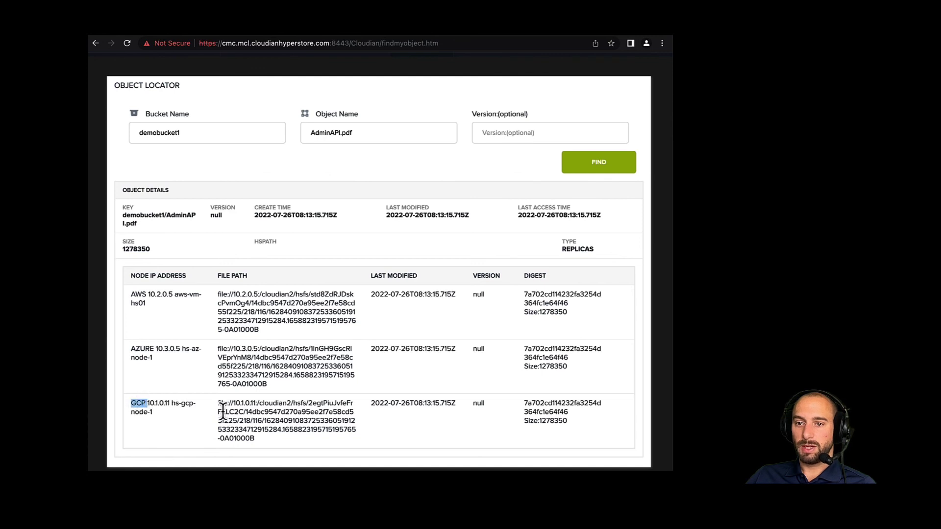